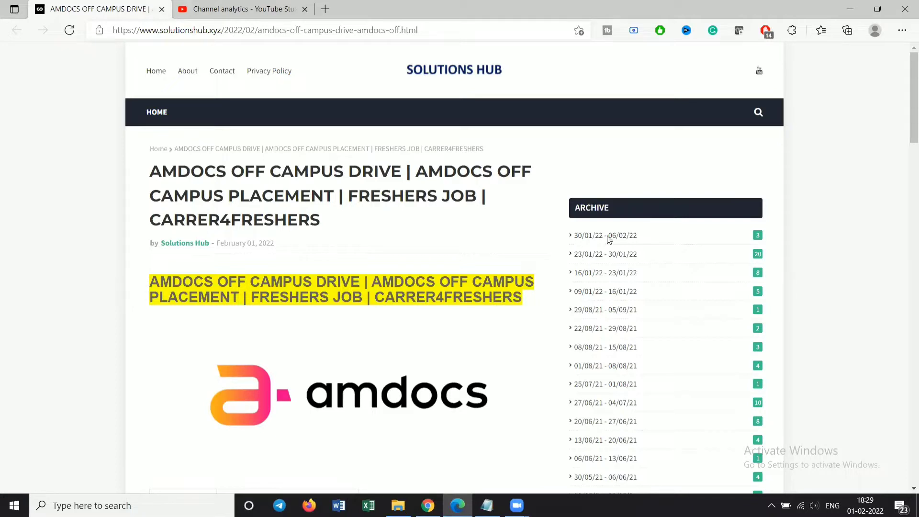
pyautogui.moveTo(906, 101); pyautogui.dragTo(906, 160)
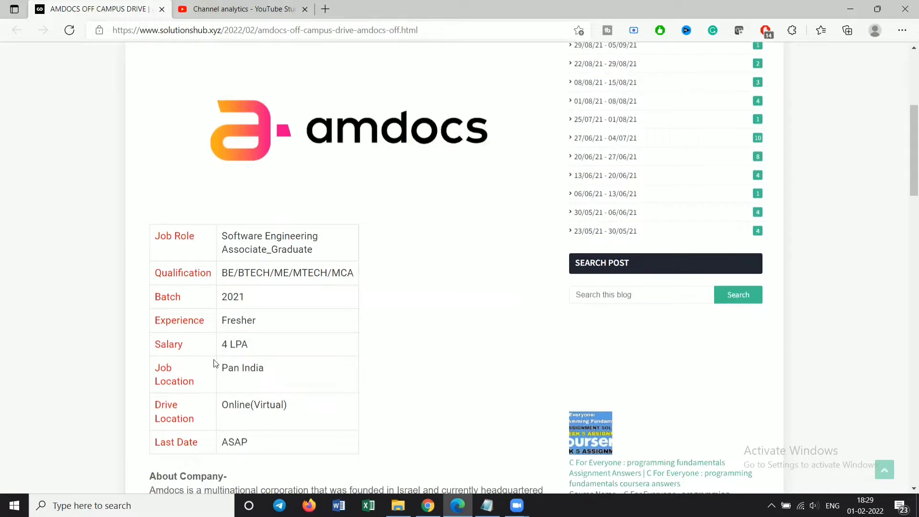
# - Highlight the job table's Pan India location, Software Engineering Associate_Graduate role and ASAP last date
pyautogui.moveTo(218, 344)
pyautogui.mouseDown()
pyautogui.moveTo(250, 344)
pyautogui.moveTo(249, 368)
pyautogui.mouseUp()
pyautogui.click(227, 371)
pyautogui.click(237, 435)
pyautogui.moveTo(224, 404); pyautogui.dragTo(256, 404)
pyautogui.click(281, 388)
pyautogui.moveTo(230, 236); pyautogui.dragTo(315, 252)
pyautogui.click(381, 298)
pyautogui.doubleClick(230, 442)
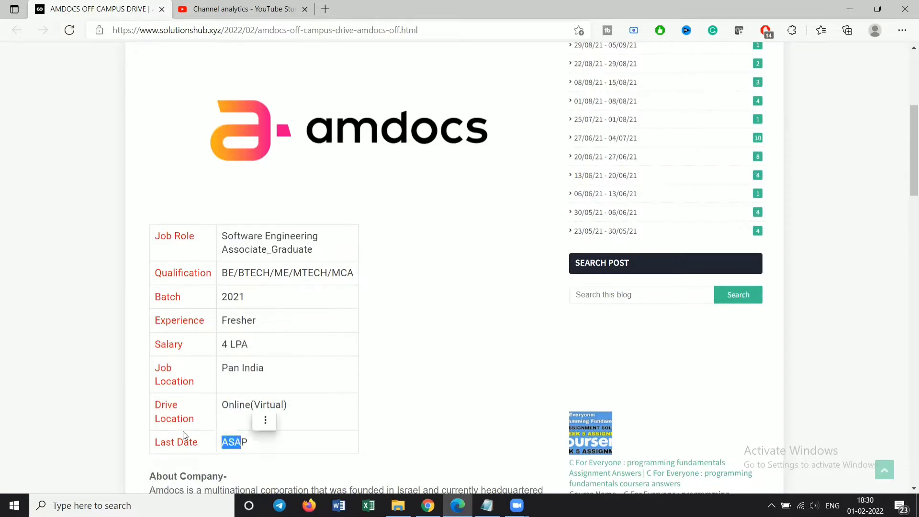
# - Highlight the About Company heading, the founding and headquarters sentence, and Amdocs' specialization
pyautogui.click(120, 428)
pyautogui.scroll(-3, 120, 429)
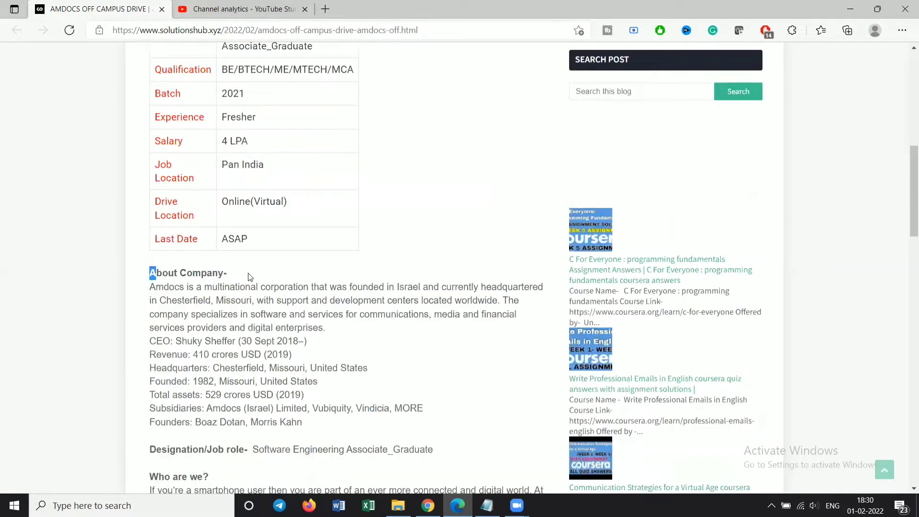
pyautogui.tripleClick(188, 274)
pyautogui.click(189, 296)
pyautogui.moveTo(174, 287)
pyautogui.mouseDown()
pyautogui.moveTo(343, 293)
pyautogui.moveTo(259, 306)
pyautogui.moveTo(348, 314)
pyautogui.moveTo(431, 300)
pyautogui.mouseUp()
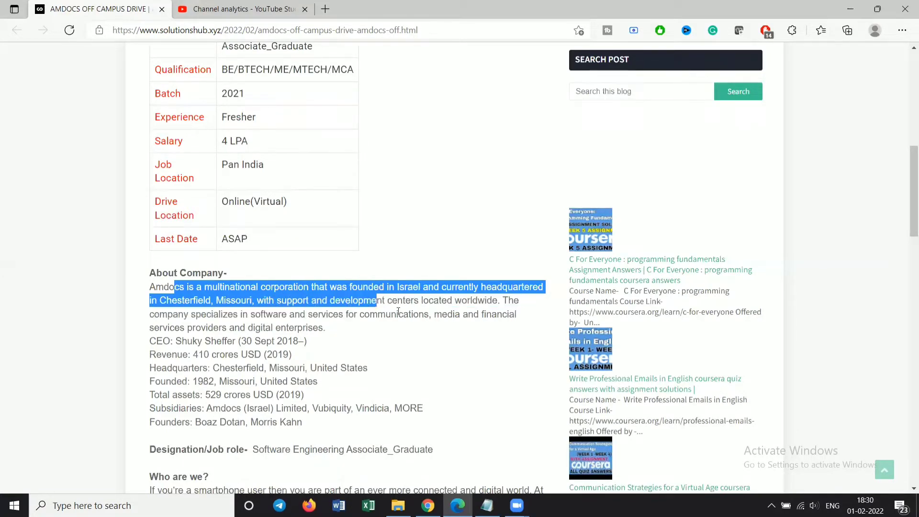
pyautogui.click(348, 315)
pyautogui.moveTo(239, 314)
pyautogui.mouseDown()
pyautogui.moveTo(311, 316)
pyautogui.moveTo(306, 325)
pyautogui.moveTo(319, 325)
pyautogui.mouseUp()
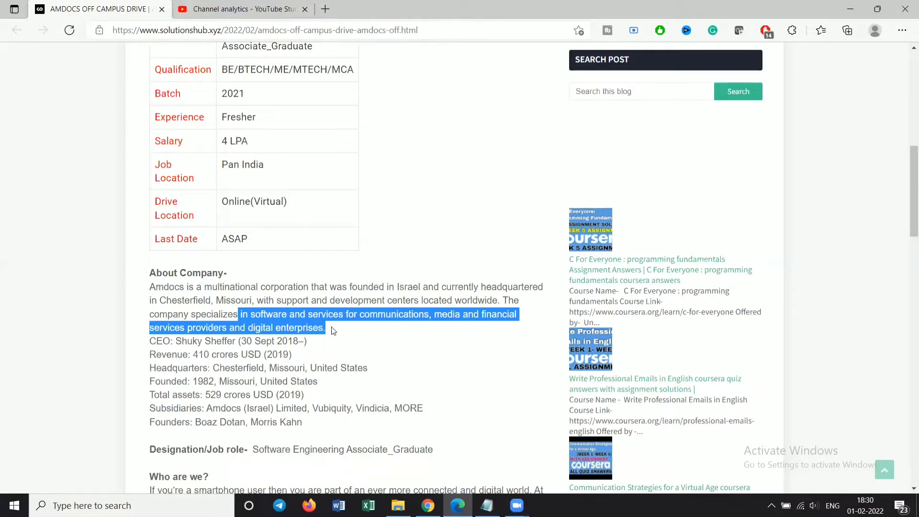
# - Highlight the CEO's name, the revenue line, and Missouri on the headquarters and Founded lines
pyautogui.moveTo(175, 341); pyautogui.dragTo(237, 349)
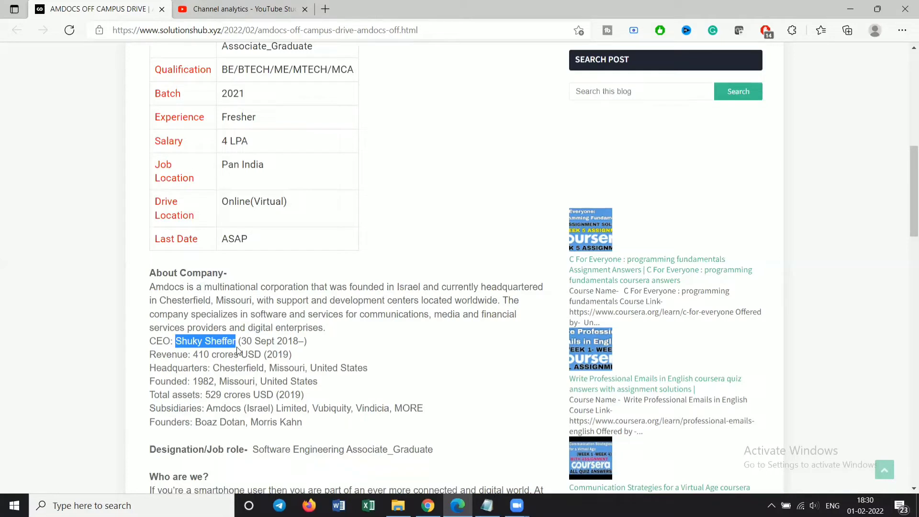
pyautogui.moveTo(292, 355)
pyautogui.mouseDown()
pyautogui.moveTo(193, 356)
pyautogui.moveTo(254, 364)
pyautogui.moveTo(259, 355)
pyautogui.mouseUp()
pyautogui.click(197, 381)
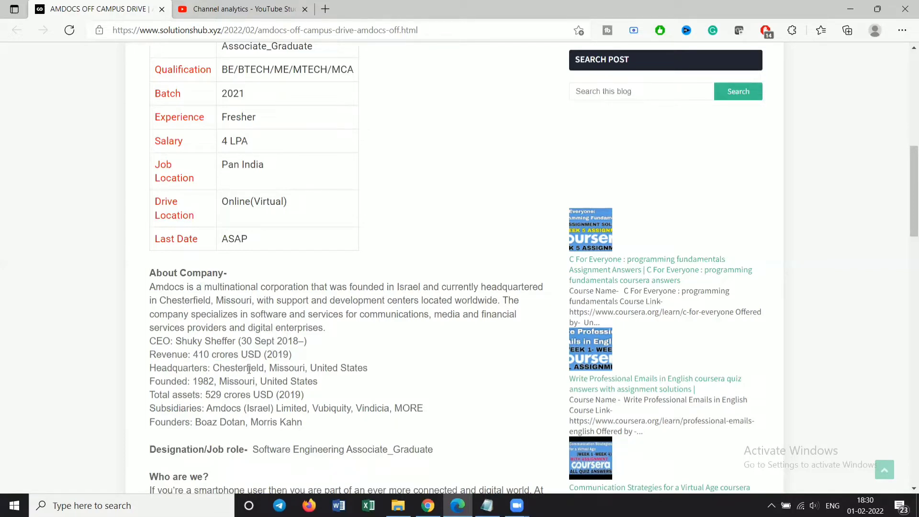
pyautogui.doubleClick(283, 368)
pyautogui.moveTo(220, 382); pyautogui.dragTo(245, 381)
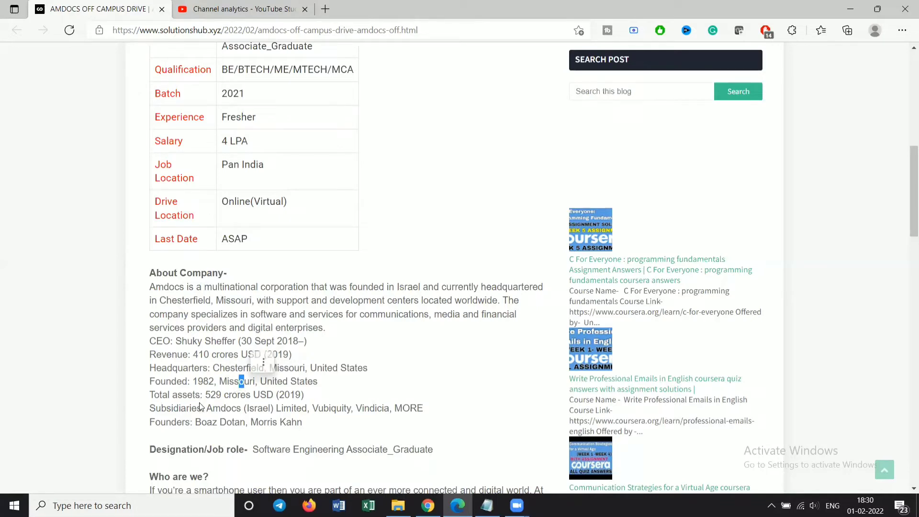
pyautogui.click(199, 415)
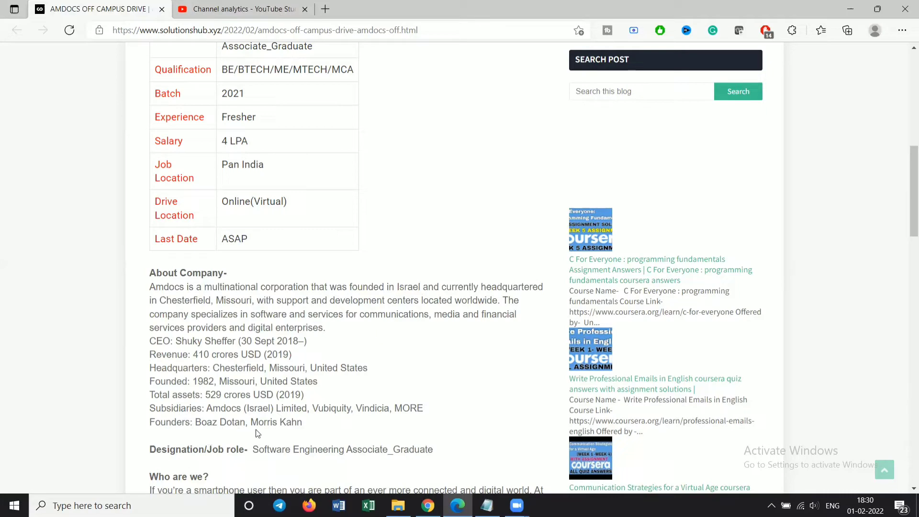
pyautogui.scroll(-2, 216, 476)
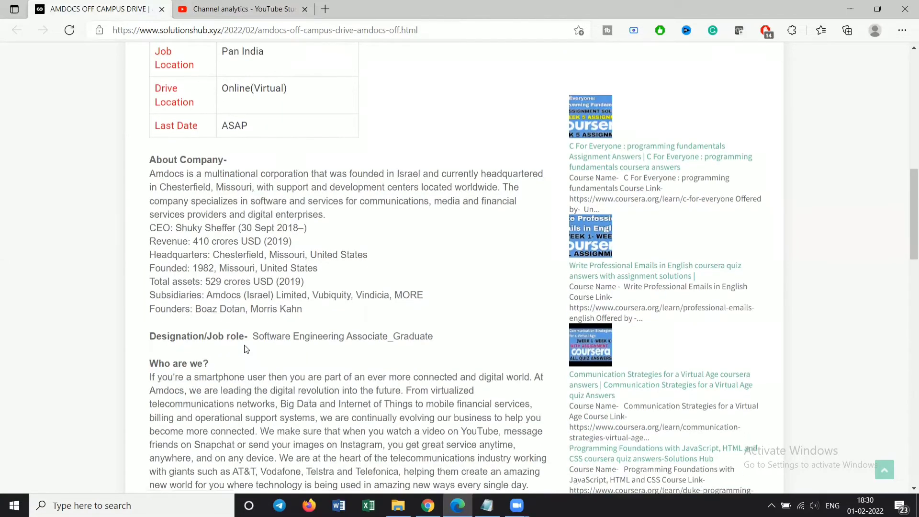
# - Highlight the Software Engineering Associate designation and the Who are we? paragraph through 'any device.'
pyautogui.moveTo(257, 338); pyautogui.dragTo(400, 338)
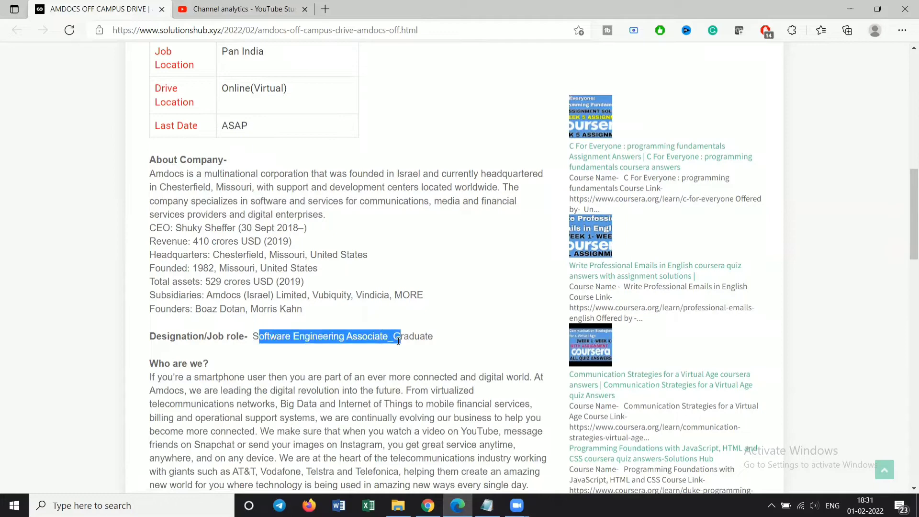
pyautogui.click(185, 403)
pyautogui.scroll(-1, 185, 402)
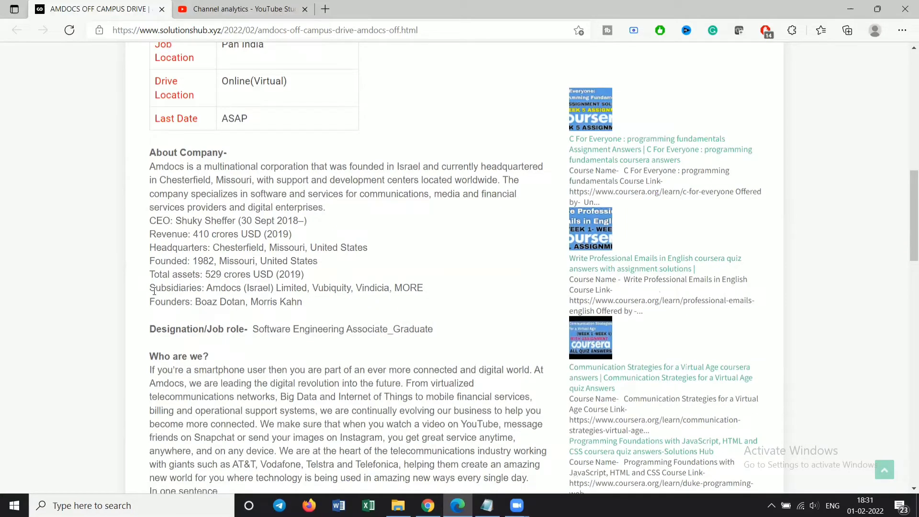
pyautogui.scroll(-1, 185, 316)
pyautogui.moveTo(150, 287)
pyautogui.mouseDown()
pyautogui.moveTo(247, 289)
pyautogui.moveTo(253, 298)
pyautogui.mouseUp()
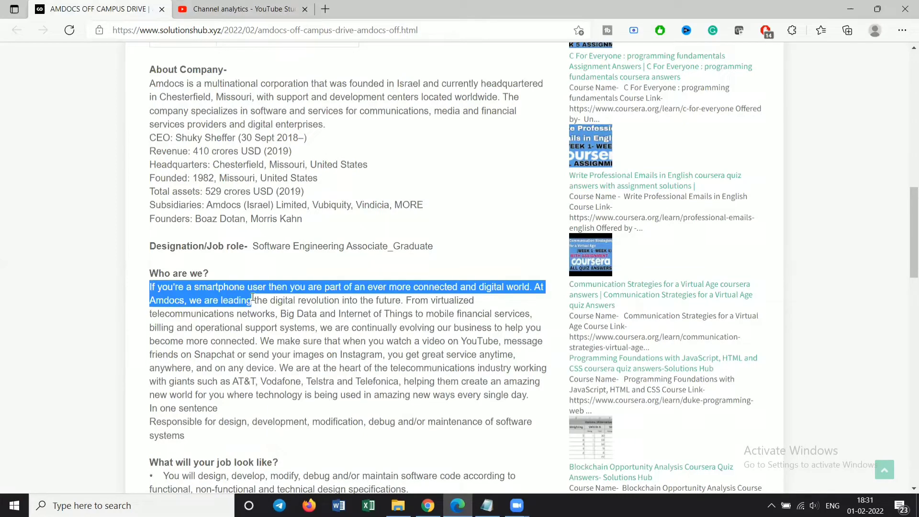
pyautogui.moveTo(253, 299)
pyautogui.mouseDown()
pyautogui.moveTo(342, 314)
pyautogui.moveTo(388, 300)
pyautogui.moveTo(290, 314)
pyautogui.moveTo(345, 327)
pyautogui.mouseUp()
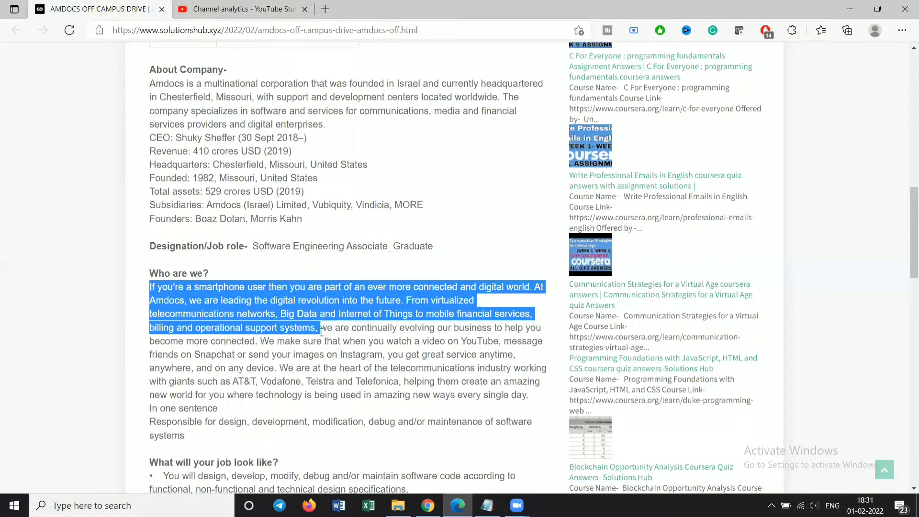
pyautogui.moveTo(316, 331); pyautogui.dragTo(347, 339)
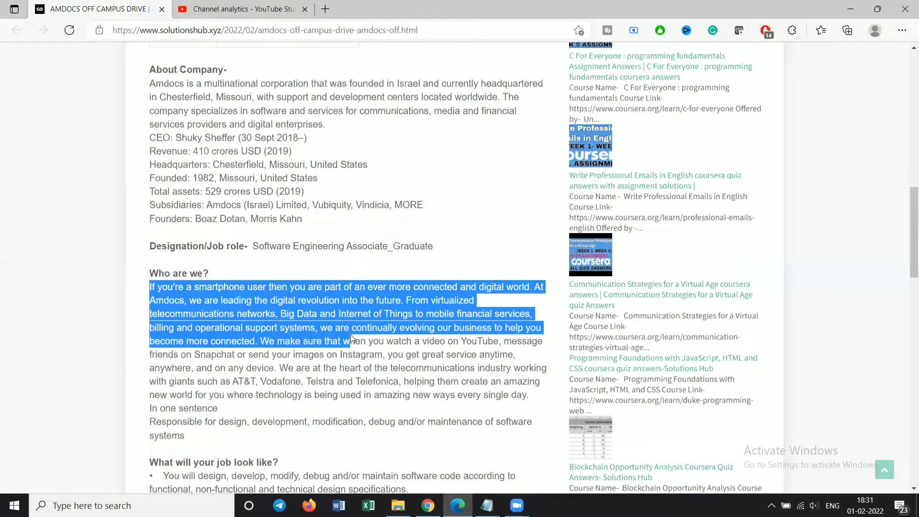
pyautogui.moveTo(350, 334)
pyautogui.mouseDown()
pyautogui.moveTo(286, 366)
pyautogui.moveTo(215, 340)
pyautogui.moveTo(287, 352)
pyautogui.moveTo(267, 367)
pyautogui.mouseUp()
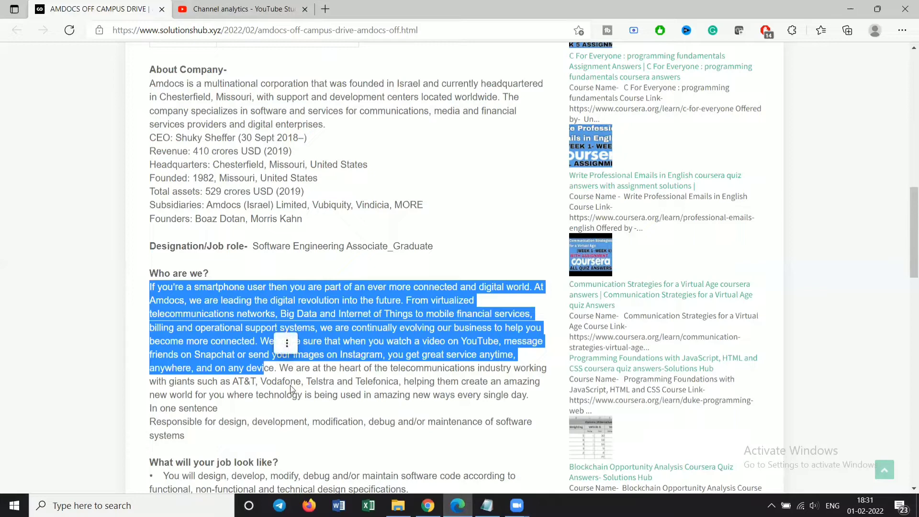
pyautogui.click(287, 344)
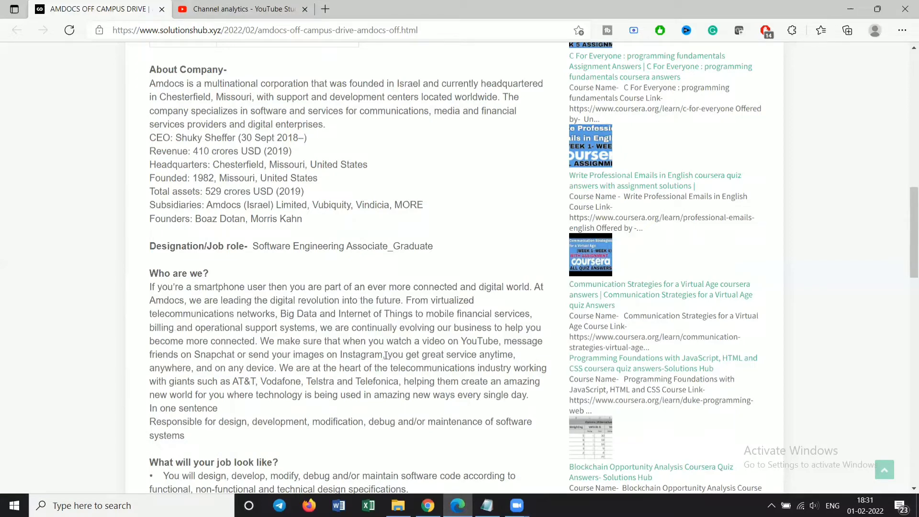
# - Highlight the telecom industry partner sentences and the role responsibility sentence
pyautogui.moveTo(384, 356)
pyautogui.mouseDown()
pyautogui.moveTo(282, 371)
pyautogui.moveTo(303, 381)
pyautogui.moveTo(257, 394)
pyautogui.moveTo(303, 395)
pyautogui.mouseUp()
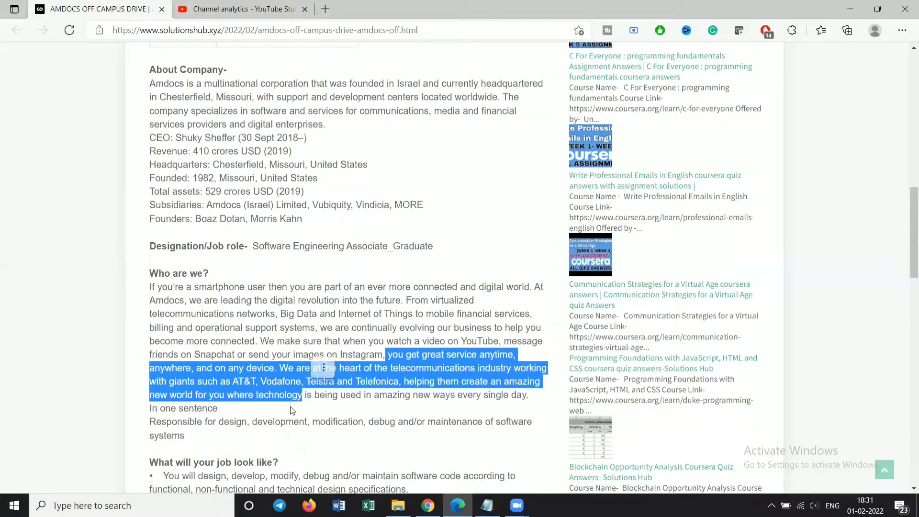
pyautogui.click(316, 366)
pyautogui.moveTo(179, 422); pyautogui.dragTo(221, 439)
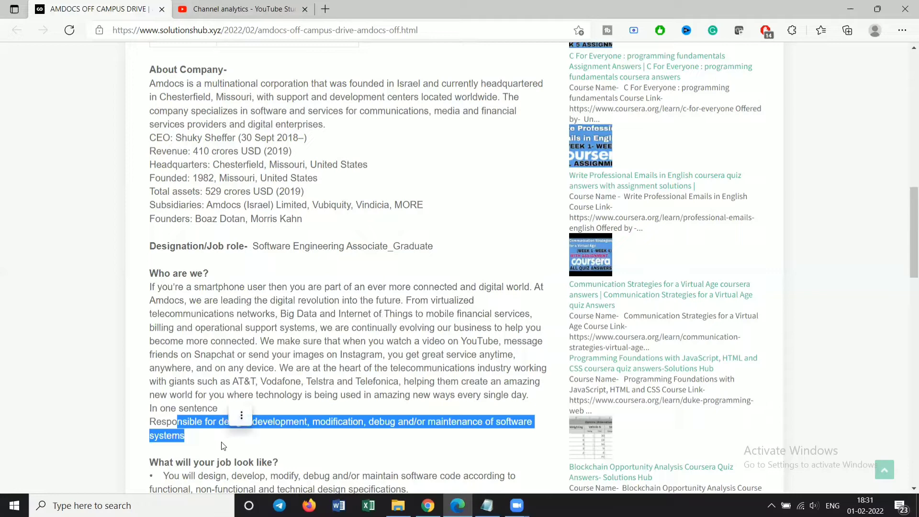
pyautogui.scroll(-1, 221, 439)
pyautogui.scroll(-1, 221, 439)
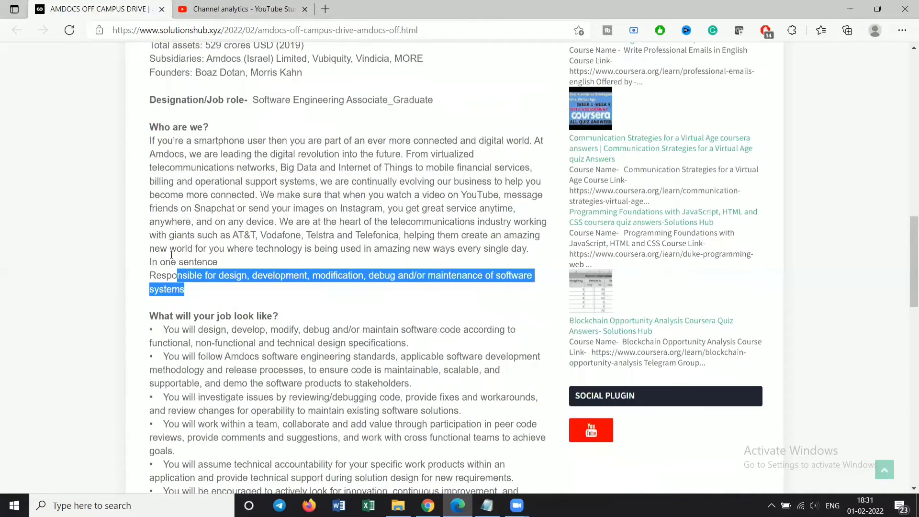
pyautogui.scroll(-1, 171, 254)
# - Highlight the first job duty bullet and the second bullet ending with 'stakeholders.'
pyautogui.click(191, 216)
pyautogui.moveTo(183, 227); pyautogui.dragTo(406, 241)
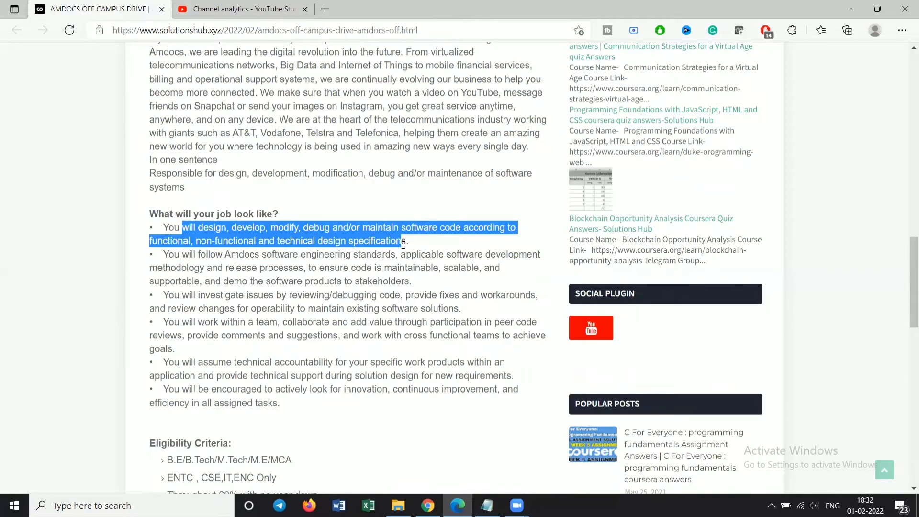
pyautogui.click(181, 319)
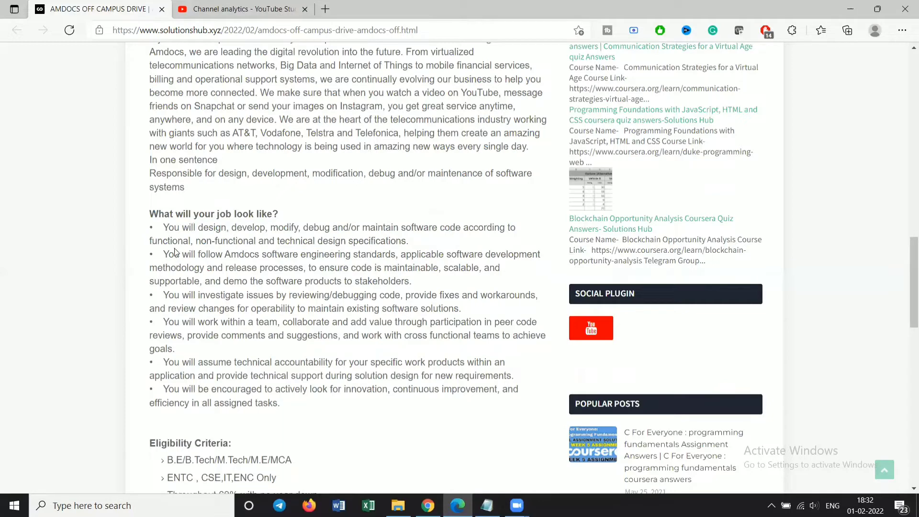
pyautogui.moveTo(174, 255); pyautogui.dragTo(277, 280)
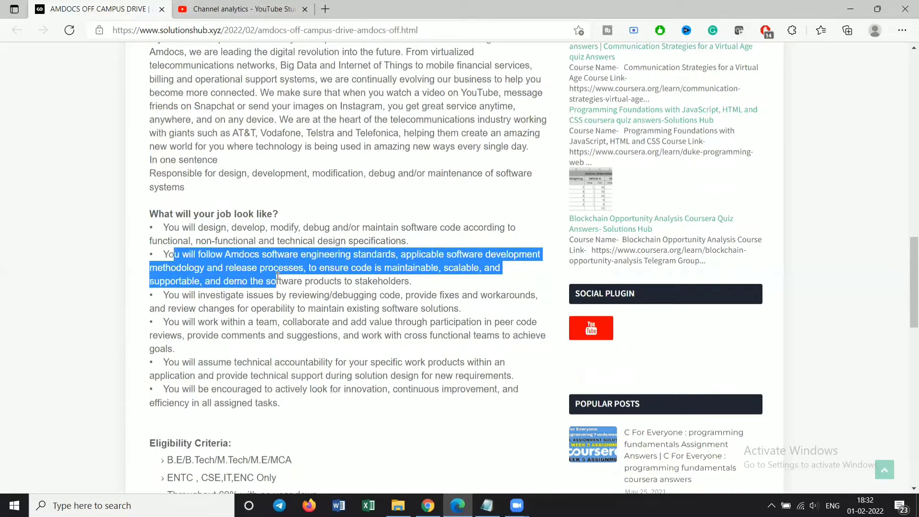
pyautogui.moveTo(277, 279); pyautogui.dragTo(289, 282)
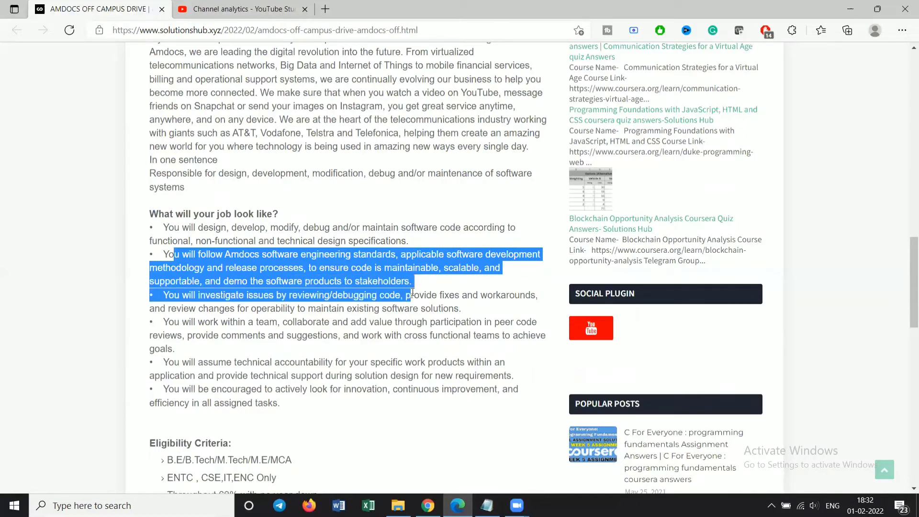
pyautogui.moveTo(289, 281); pyautogui.dragTo(421, 284)
pyautogui.click(193, 298)
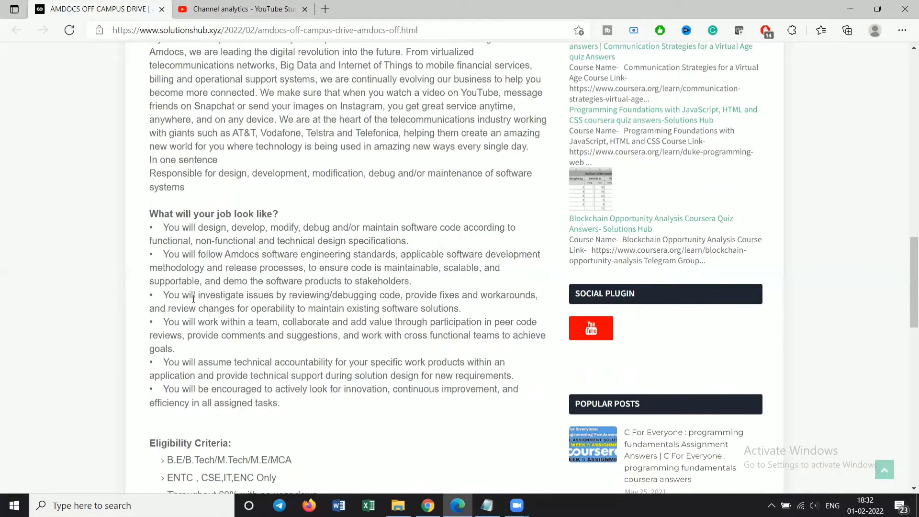
# - Highlight the third bullet ending 'software solutions.' and the teamwork bullet
pyautogui.moveTo(181, 295); pyautogui.dragTo(271, 308)
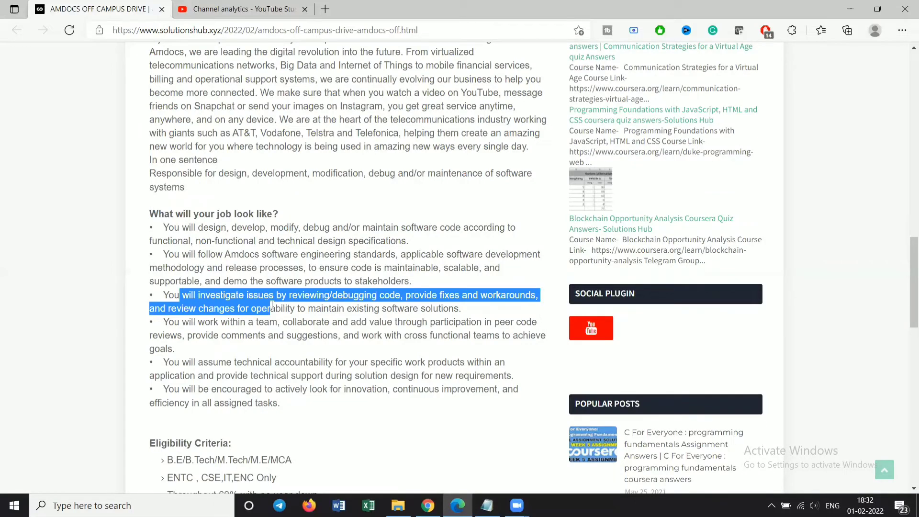
pyautogui.moveTo(271, 308); pyautogui.dragTo(463, 310)
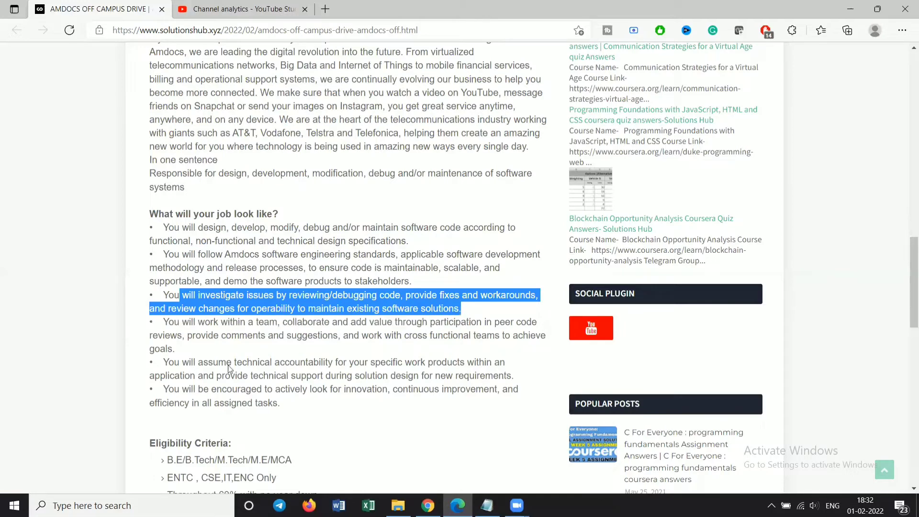
pyautogui.moveTo(215, 362); pyautogui.dragTo(269, 324)
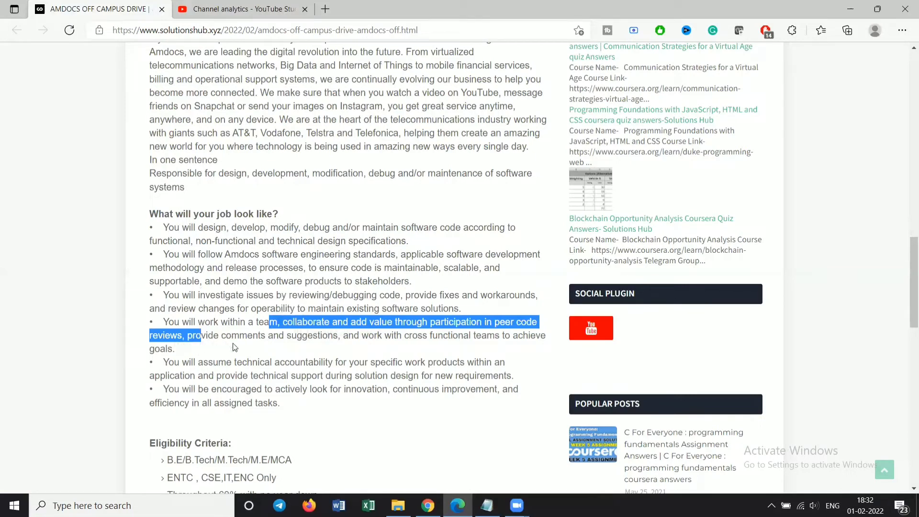
pyautogui.click(219, 338)
pyautogui.moveTo(219, 338); pyautogui.dragTo(229, 354)
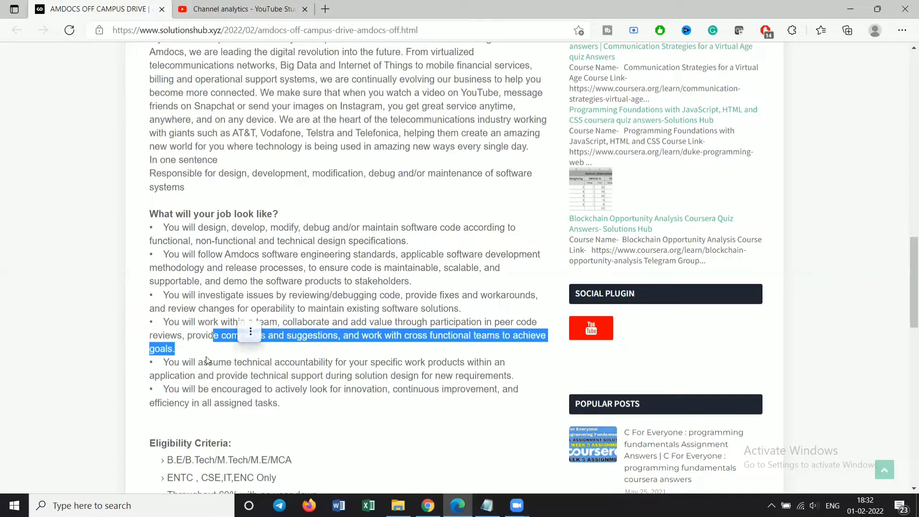
# - Highlight the technical accountability bullet and the innovation and continuous improvement bullet
pyautogui.moveTo(214, 363); pyautogui.dragTo(239, 375)
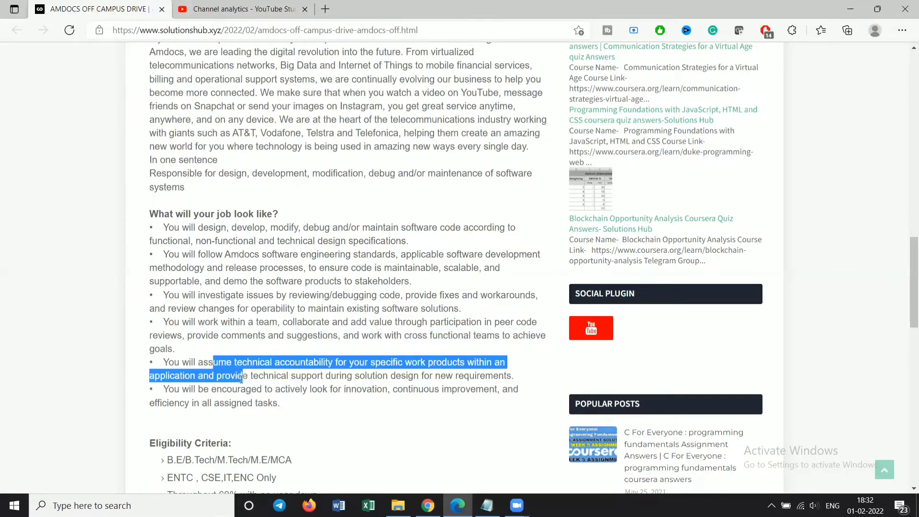
pyautogui.moveTo(240, 377)
pyautogui.mouseDown()
pyautogui.moveTo(246, 388)
pyautogui.moveTo(263, 375)
pyautogui.moveTo(273, 389)
pyautogui.mouseUp()
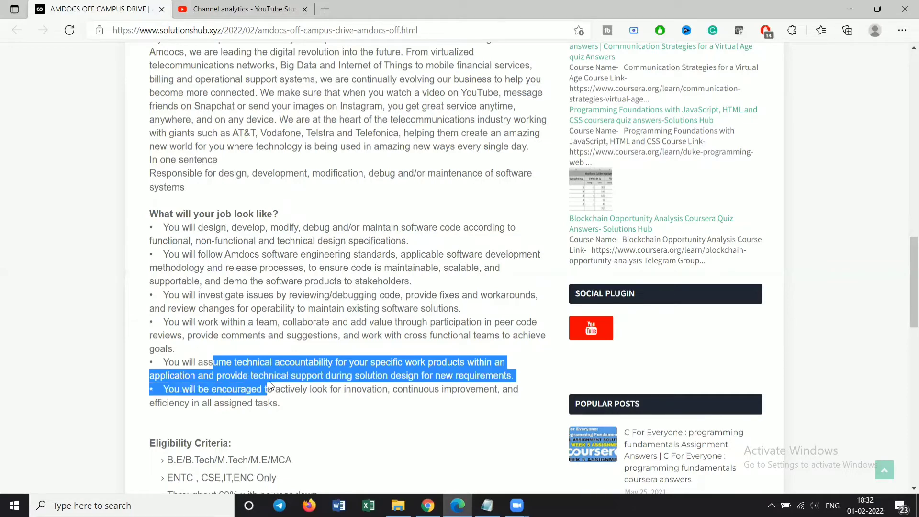
pyautogui.click(261, 402)
pyautogui.moveTo(213, 388); pyautogui.dragTo(295, 412)
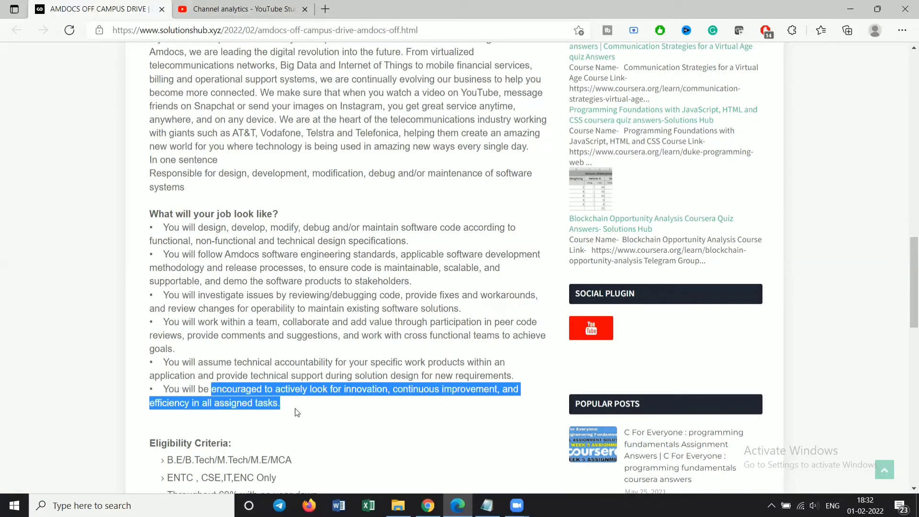
pyautogui.scroll(-2, 295, 412)
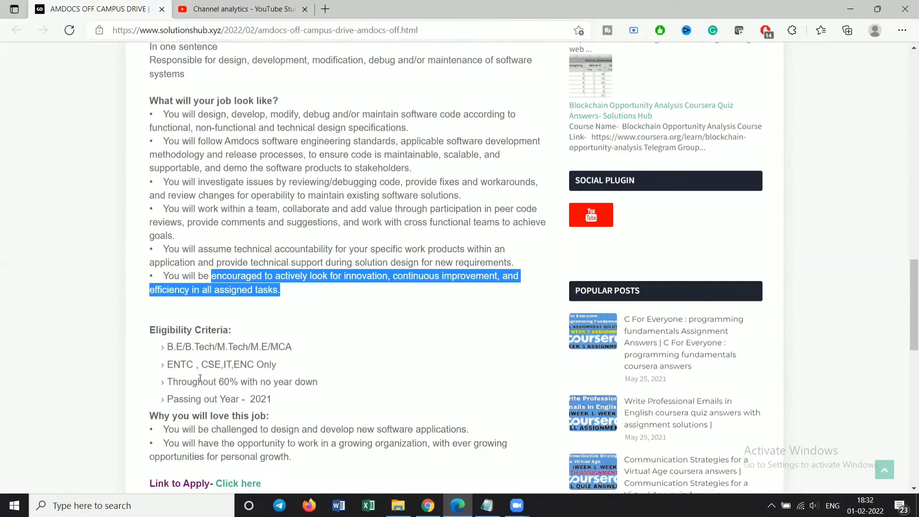
# - Highlight the eligible degrees, the CSE, IT and ENC branches, and the 2021 passing year
pyautogui.click(171, 344)
pyautogui.moveTo(154, 330); pyautogui.dragTo(254, 351)
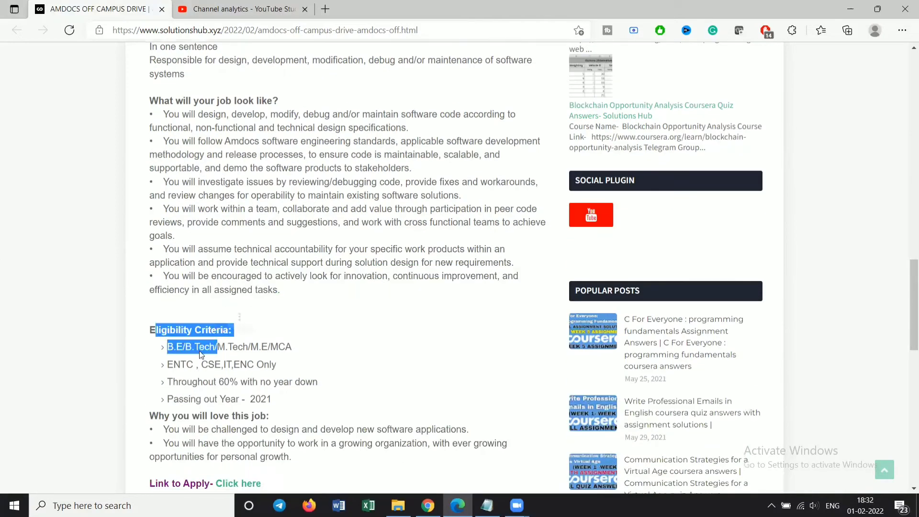
pyautogui.click(254, 351)
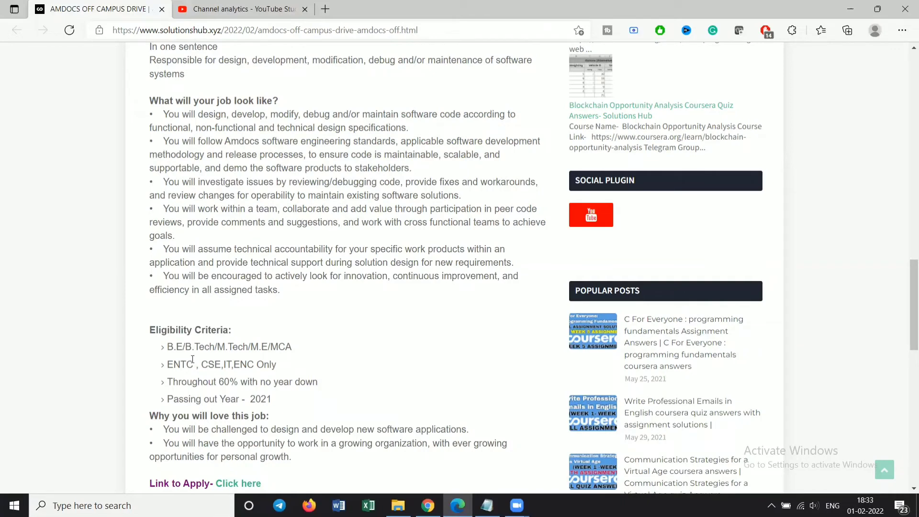
pyautogui.moveTo(186, 364); pyautogui.dragTo(256, 367)
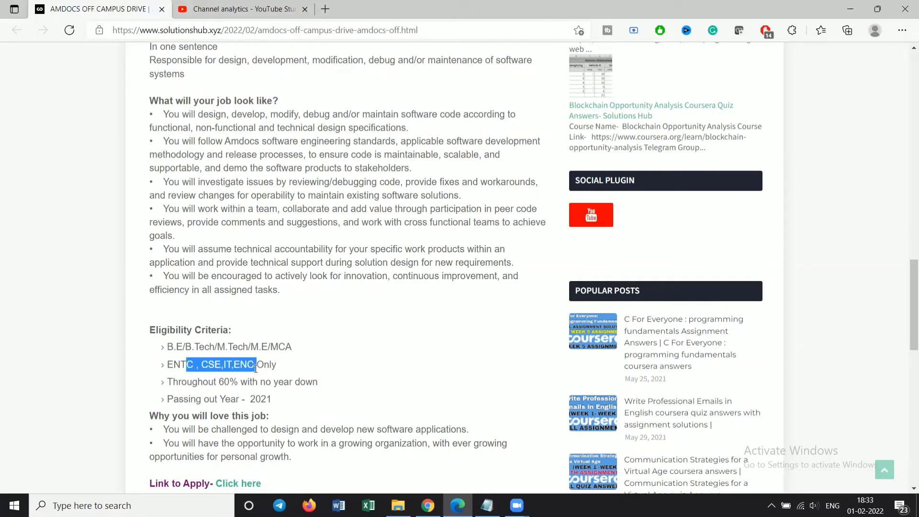
pyautogui.click(222, 381)
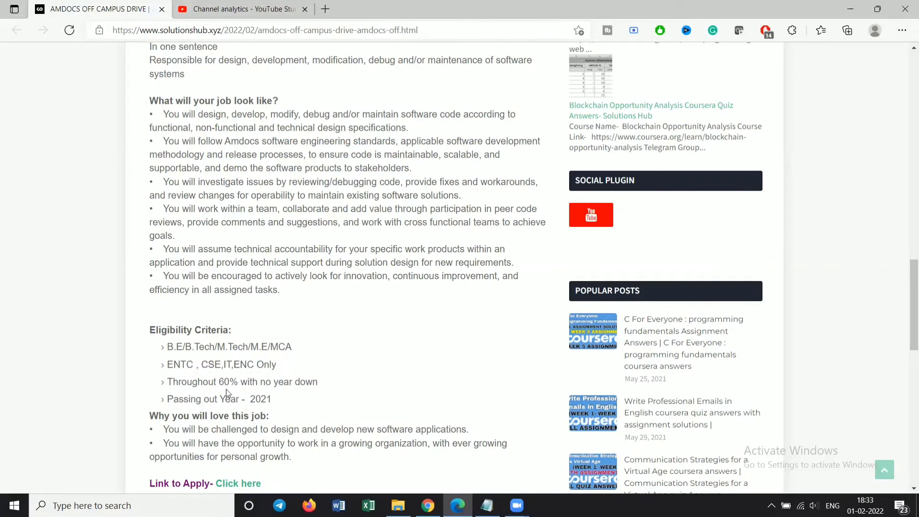
pyautogui.moveTo(184, 399); pyautogui.dragTo(253, 402)
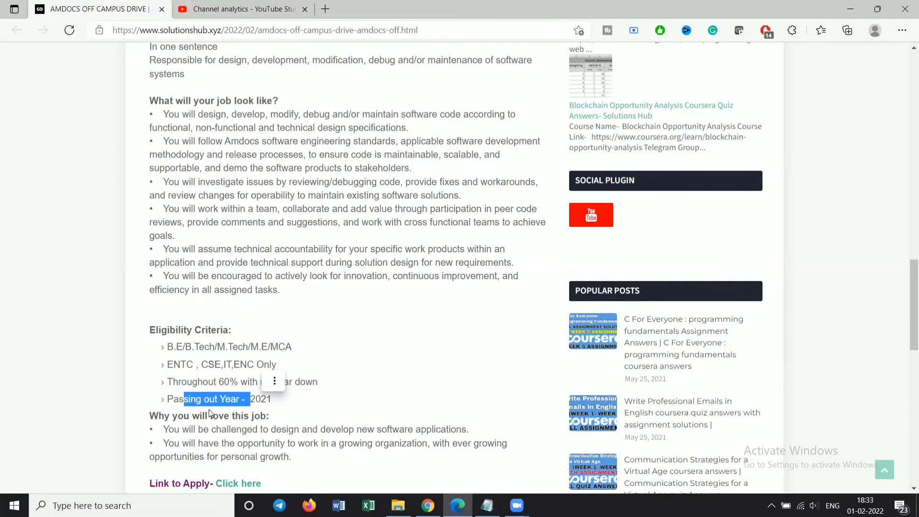
pyautogui.scroll(-1, 255, 404)
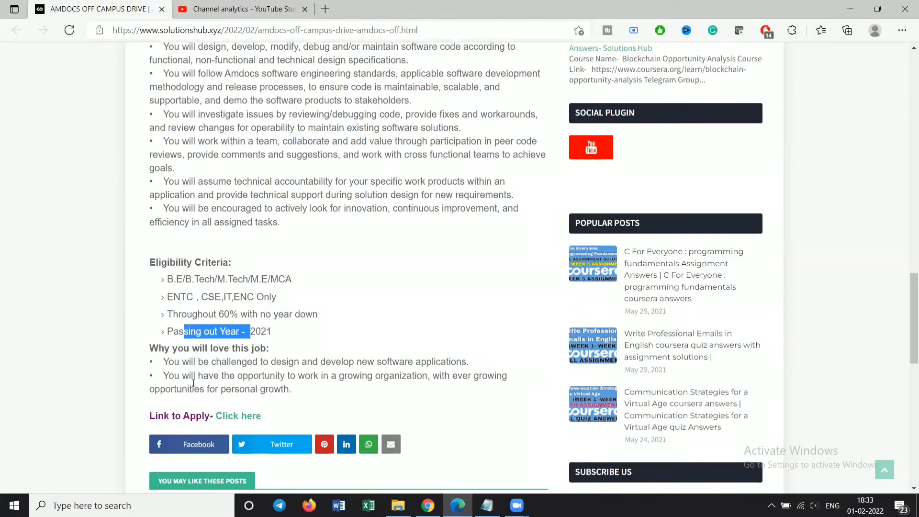
# - Highlight the Why you will love this job reasons, then scroll back up the post
pyautogui.moveTo(193, 362)
pyautogui.mouseDown()
pyautogui.moveTo(265, 377)
pyautogui.moveTo(324, 376)
pyautogui.mouseUp()
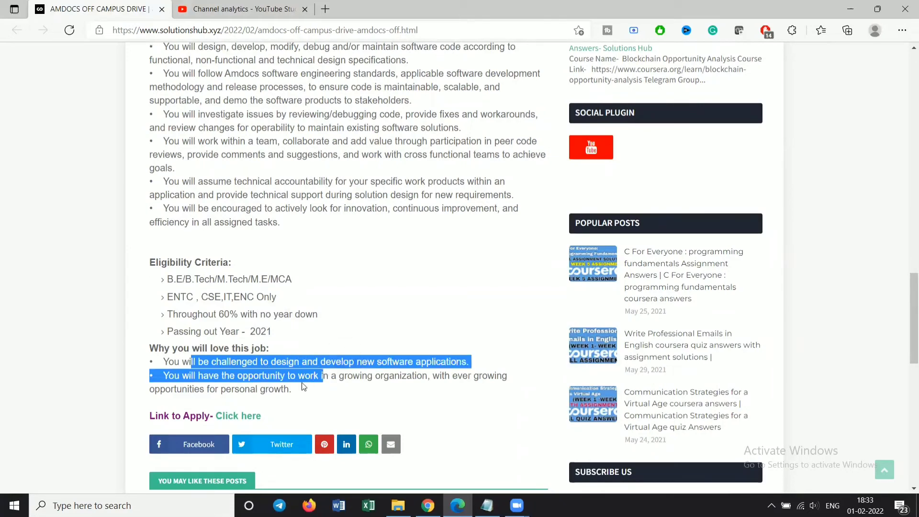
pyautogui.click(287, 389)
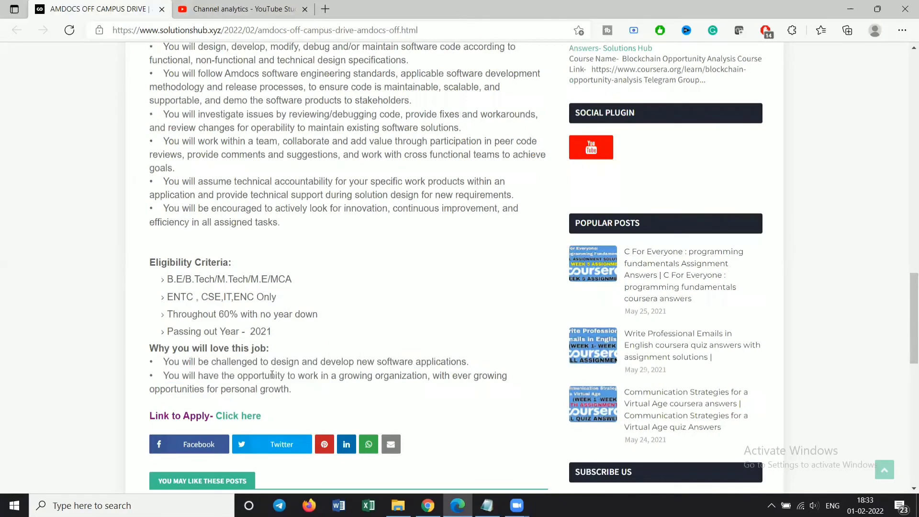
pyautogui.moveTo(277, 376); pyautogui.dragTo(280, 381)
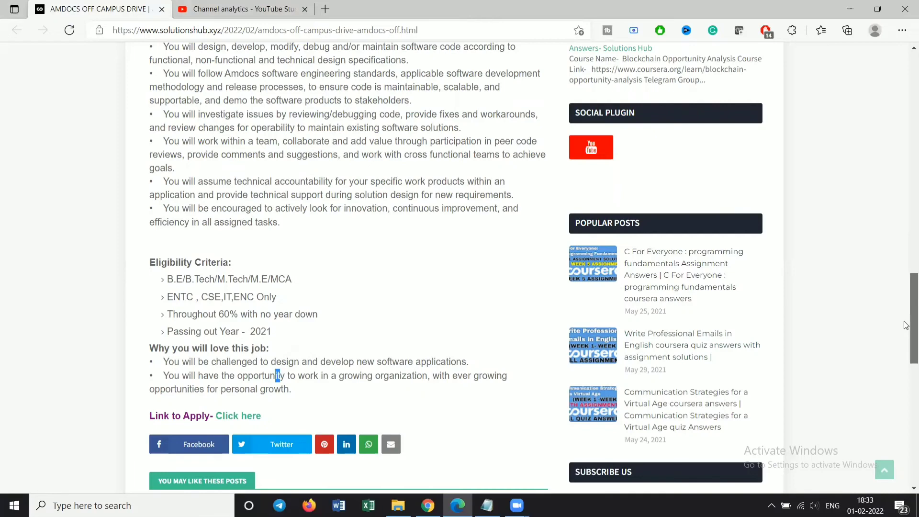
pyautogui.moveTo(905, 325); pyautogui.dragTo(906, 64)
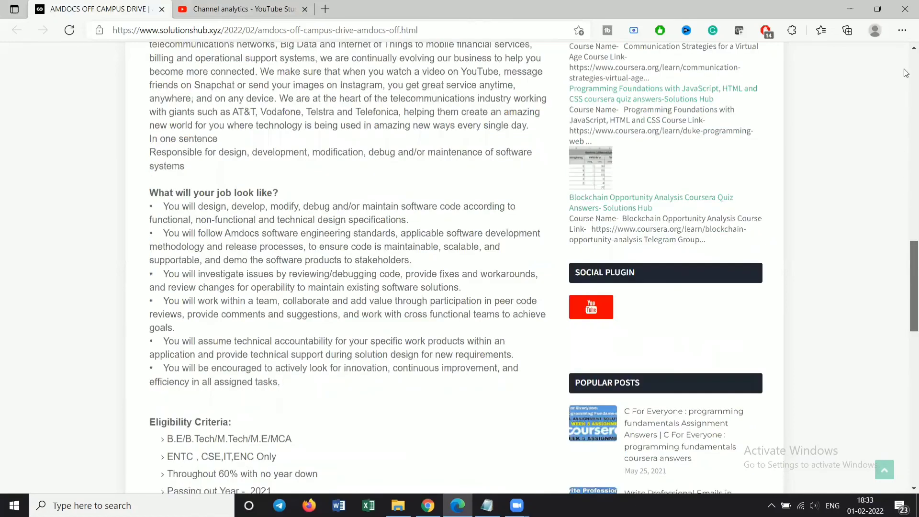